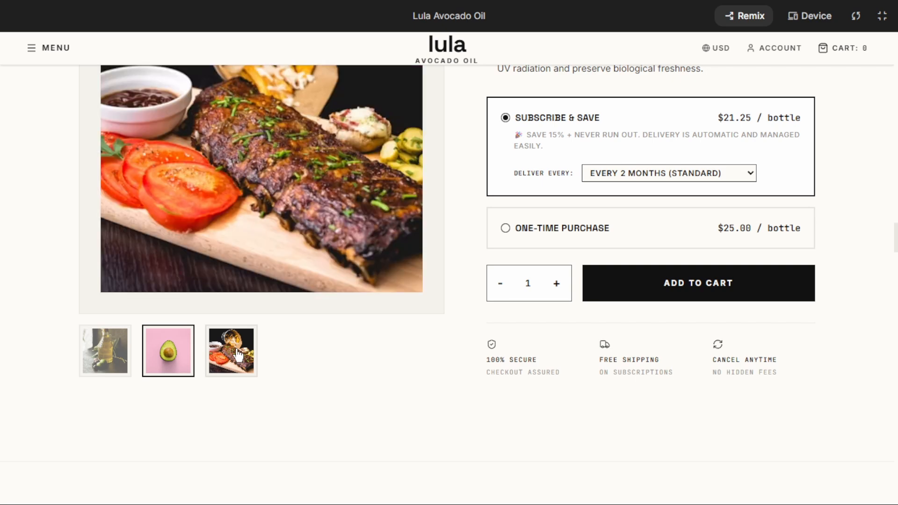
- Examine the original Lula Avocado Oil homepage from the hero through the text reveal and product benefits to the oil comparison table
scroll(234, 348, "down", 5)
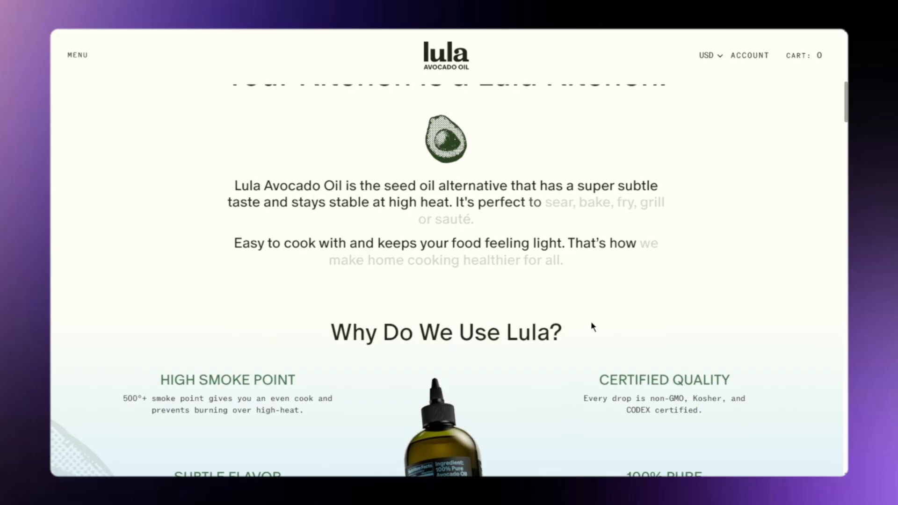
scroll(590, 321, "down", 1)
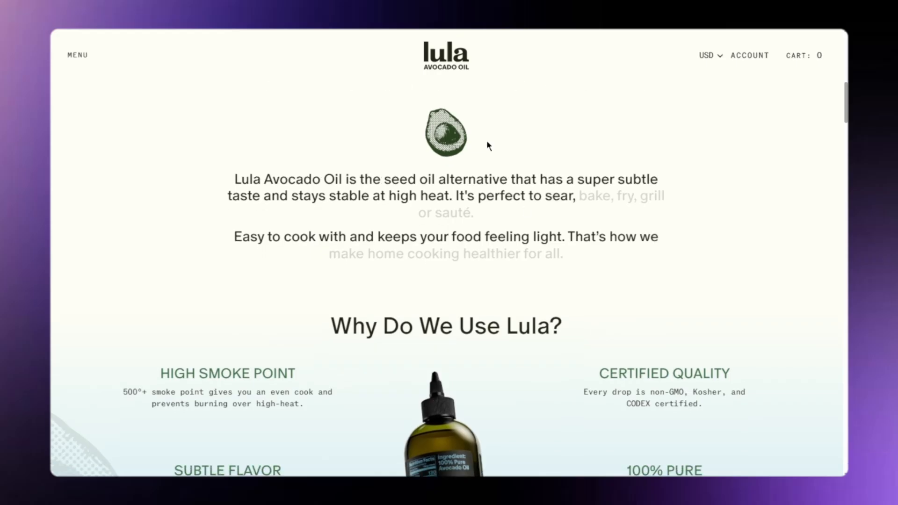
scroll(485, 181, "up", 10)
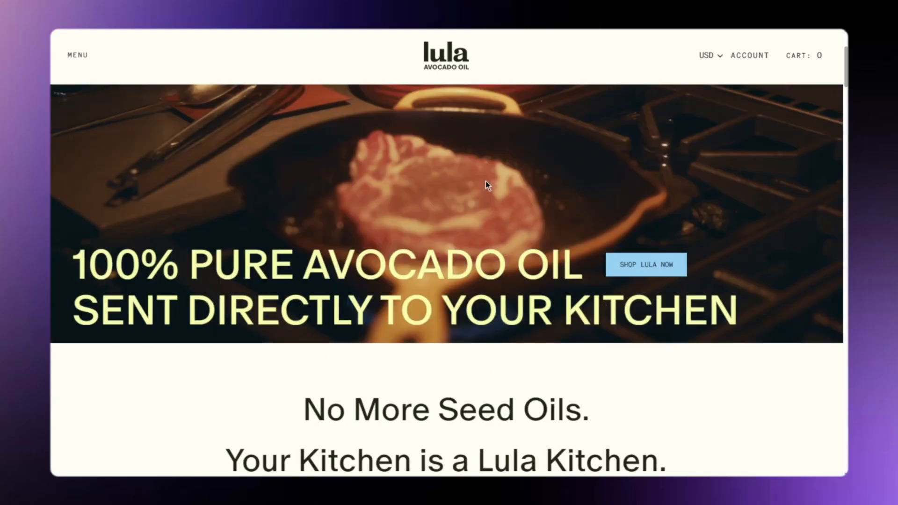
scroll(322, 299, "down", 5)
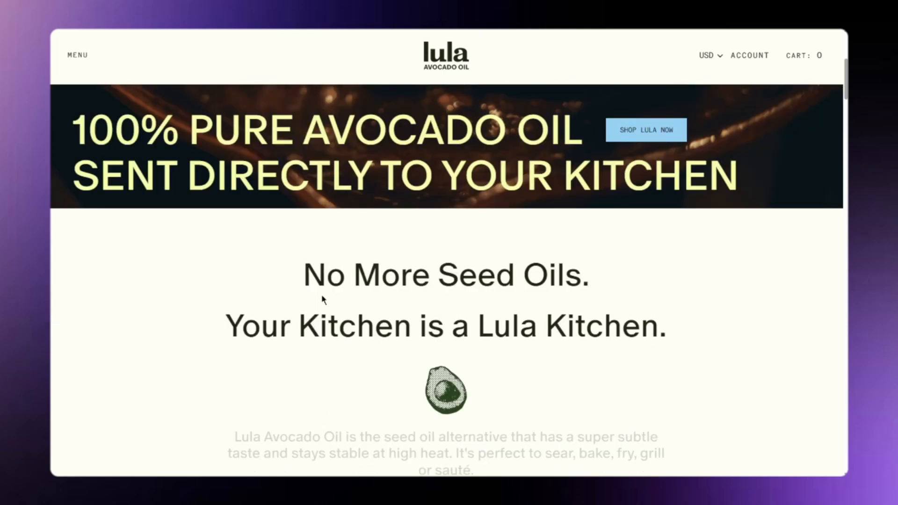
scroll(321, 297, "down", 2)
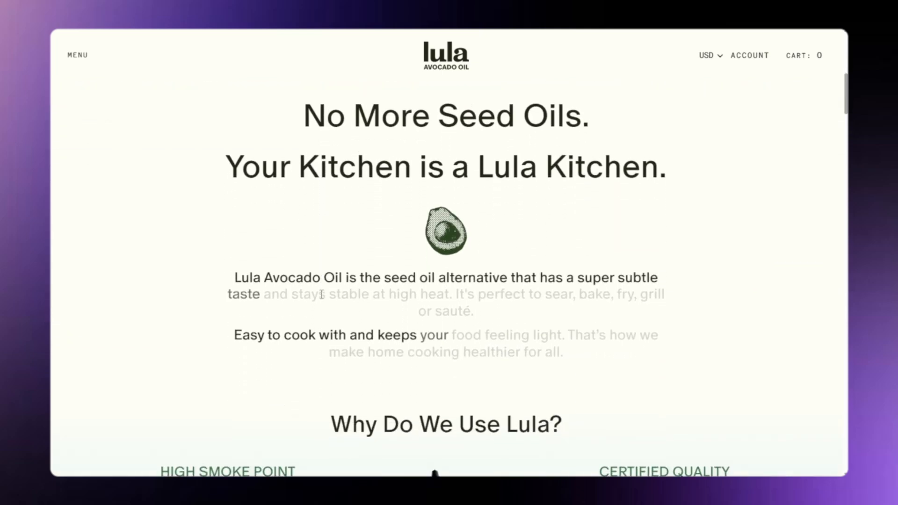
scroll(435, 281, "down", 3)
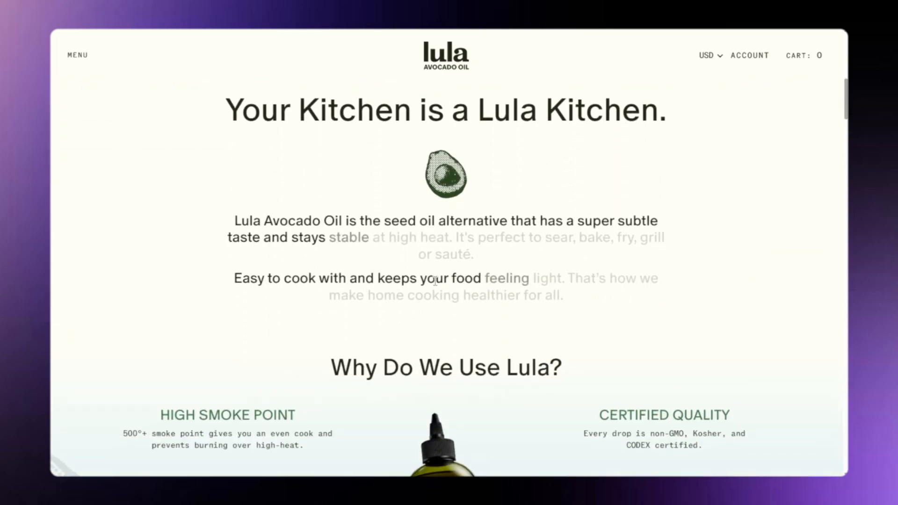
scroll(434, 282, "down", 1)
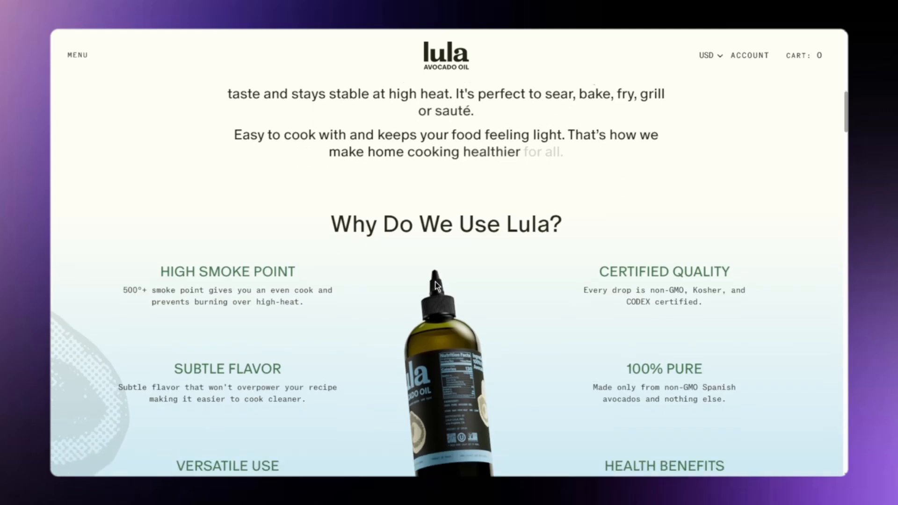
scroll(435, 281, "down", 3)
scroll(435, 283, "down", 3)
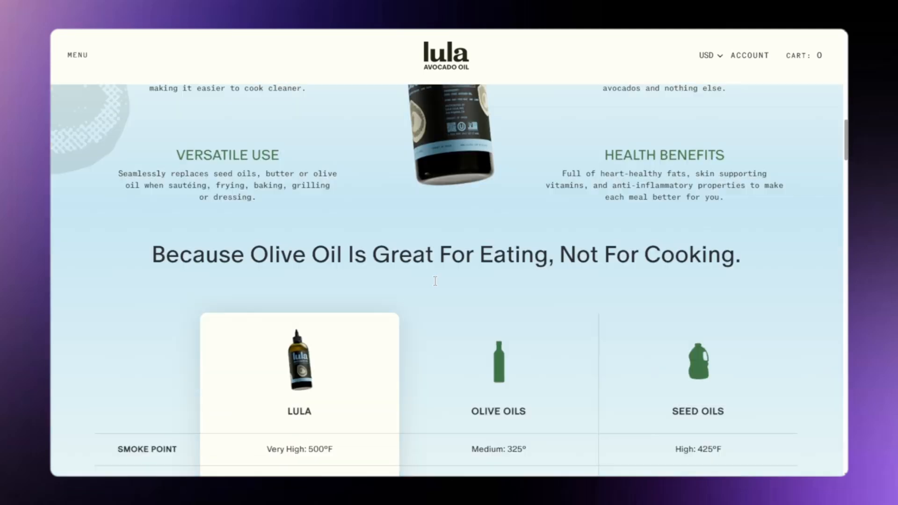
scroll(435, 282, "down", 2)
scroll(435, 286, "down", 2)
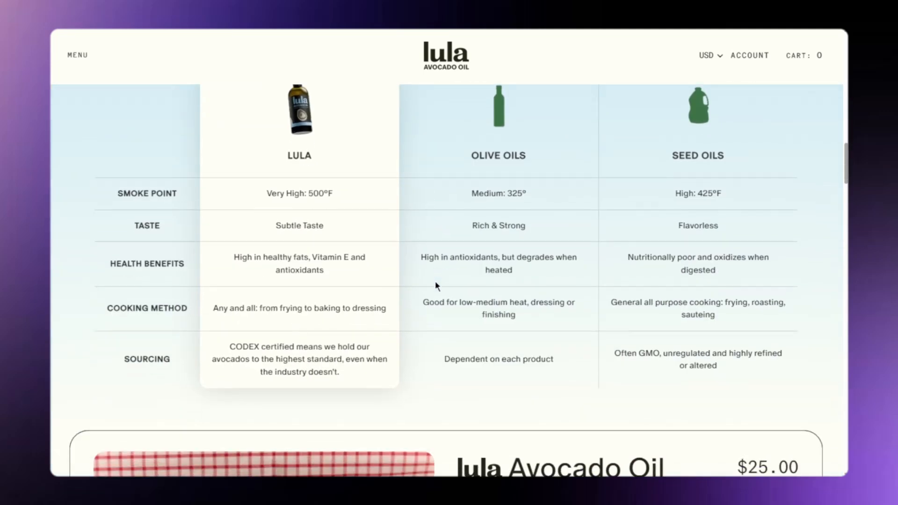
- Leave full-screen view and open the Gemini assistant beside the Lula page to review its website section breakdown
key("F11")
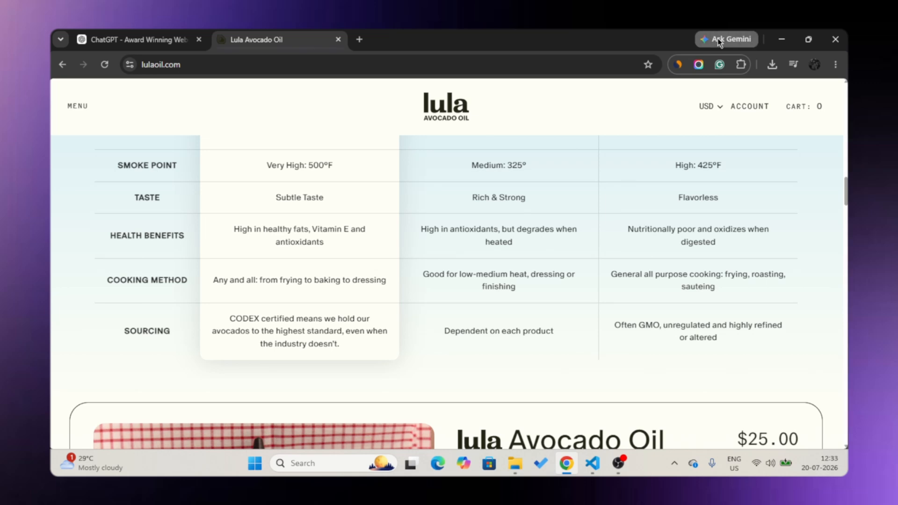
left_click(719, 41)
scroll(681, 211, "up", 5)
scroll(680, 211, "up", 4)
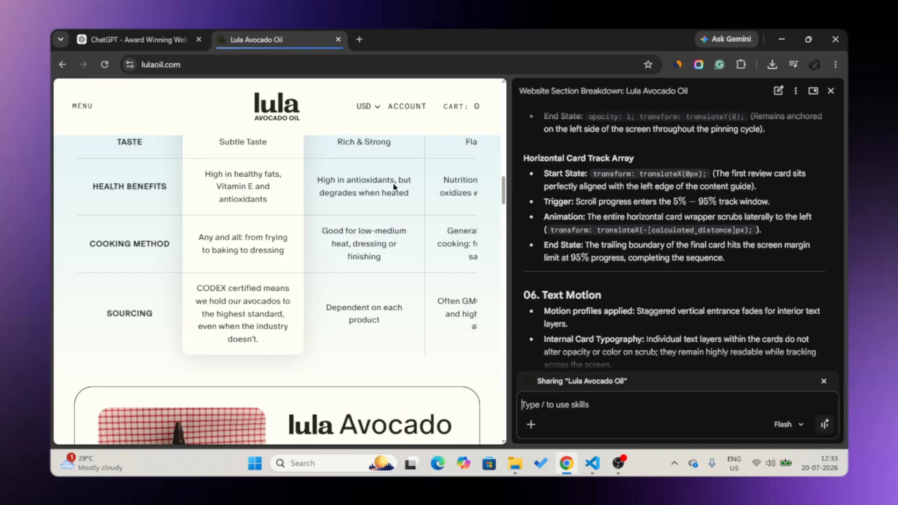
scroll(365, 184, "up", 5)
scroll(633, 243, "up", 2)
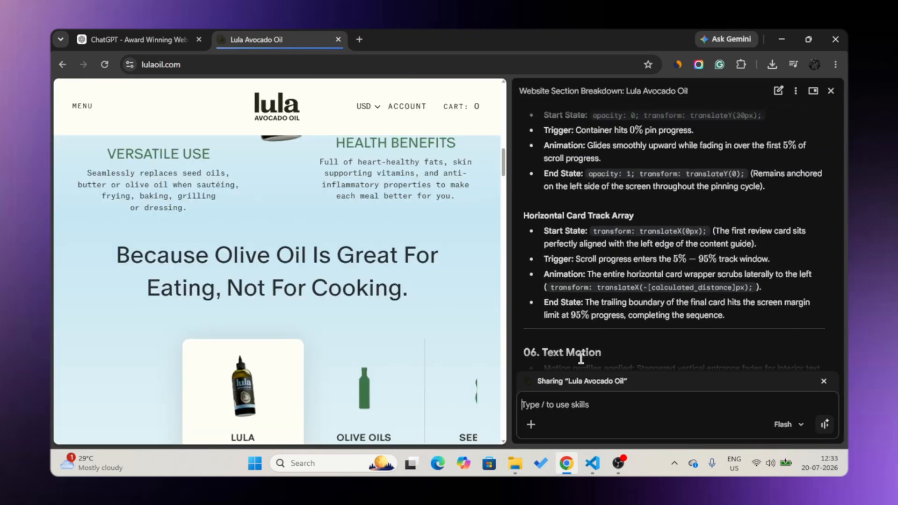
- Switch to VS Code and review section-data-lulaoil.md, implementation-instructions.md, section-motion-date.md and 3d-modal.md
left_click(593, 462)
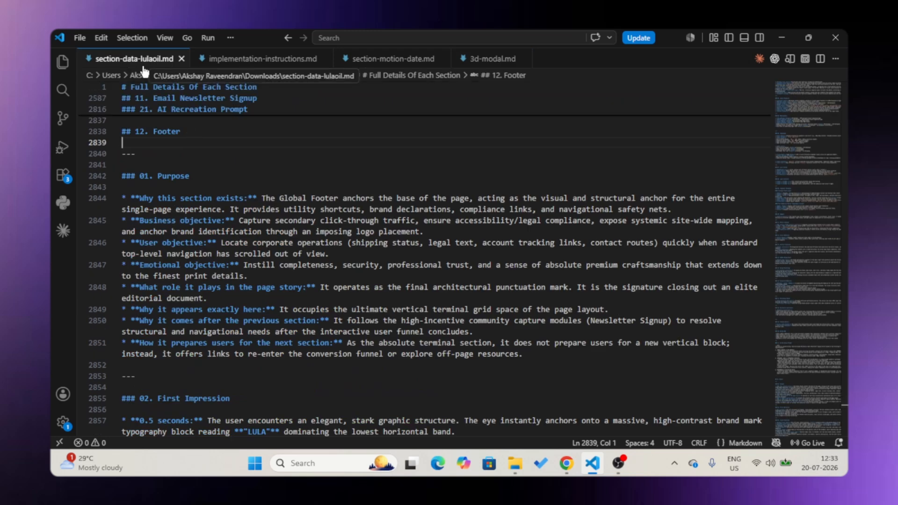
scroll(237, 204, "up", 5)
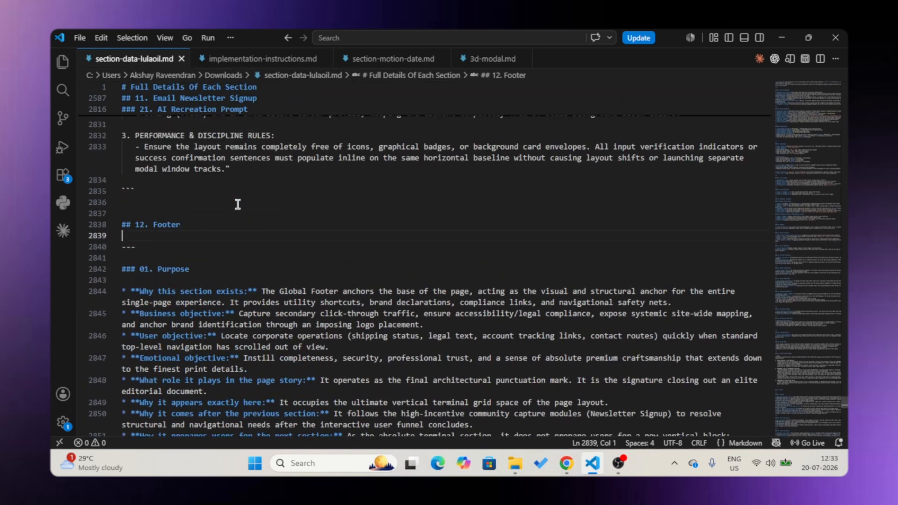
scroll(238, 204, "up", 20)
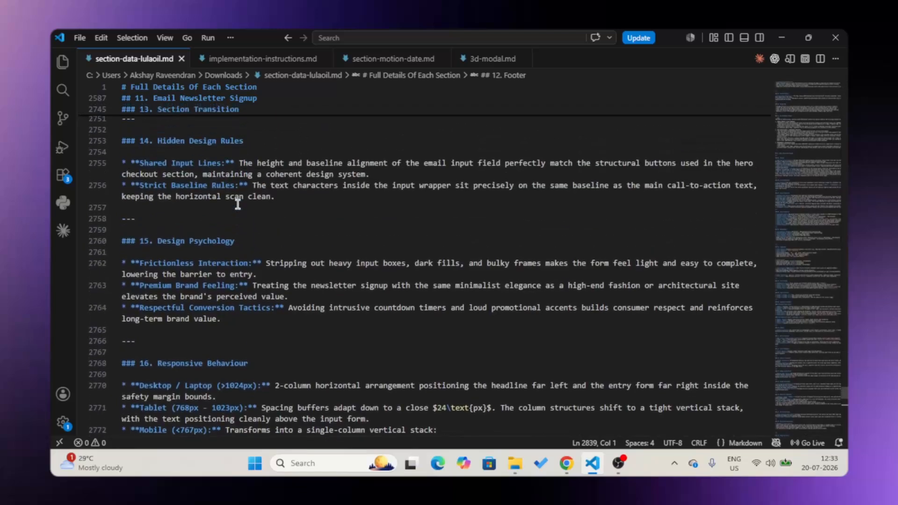
key("ctrl+Tab")
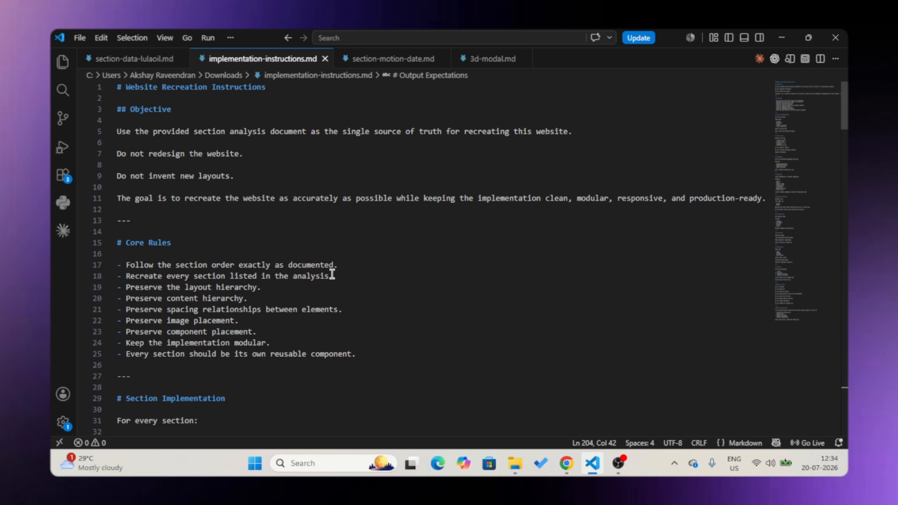
key("ctrl+Page_Down")
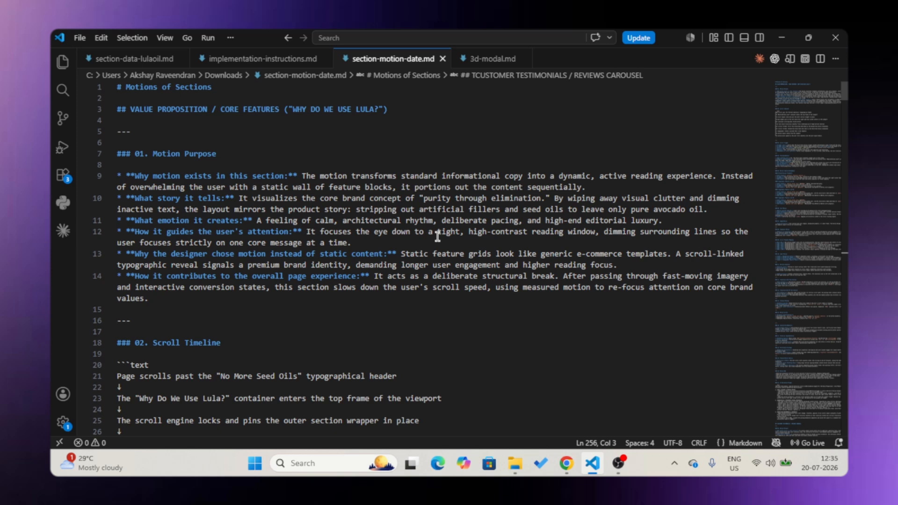
key("ctrl+Page_Down")
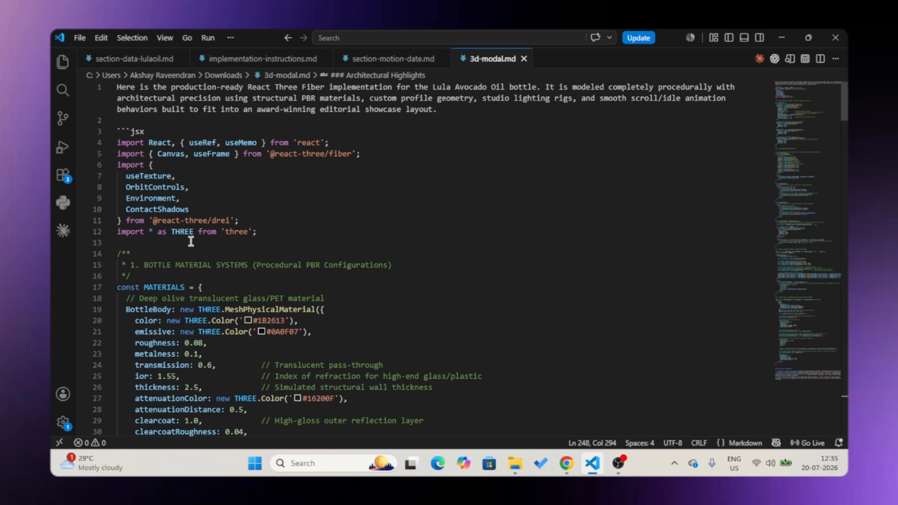
- Switch to the Google AI Studio Build page in Chrome and open the project's custom instructions for editing
key("alt+Tab")
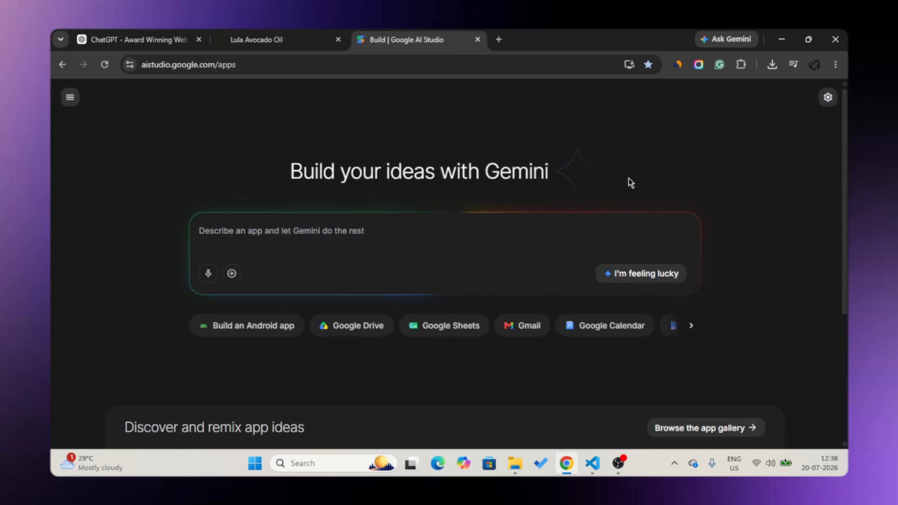
left_click(827, 97)
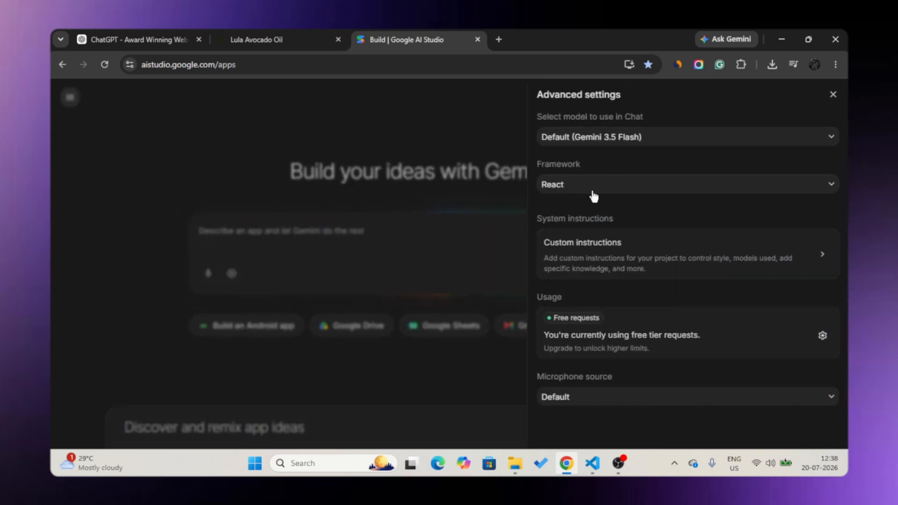
left_click(608, 266)
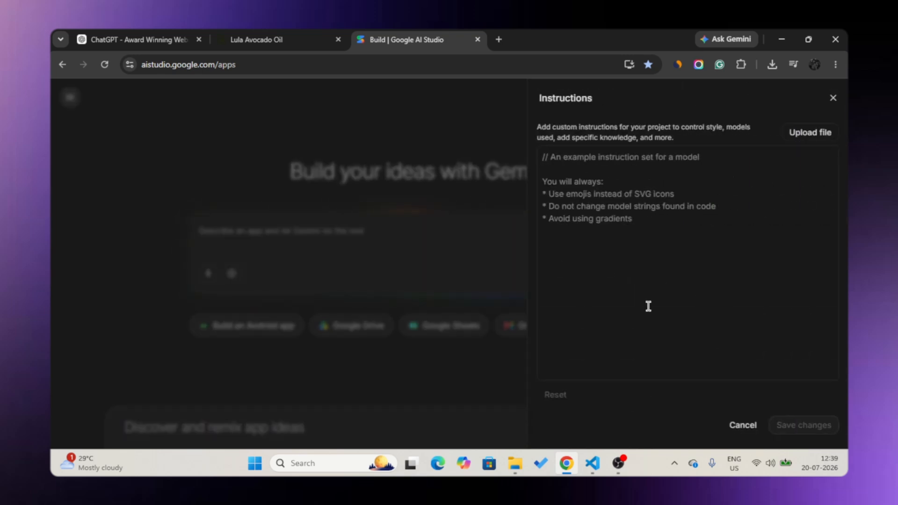
- Copy the full text of implementation-instructions.md from VS Code into the AI Studio custom instructions, save it and close the settings
left_click(592, 462)
left_click(260, 58)
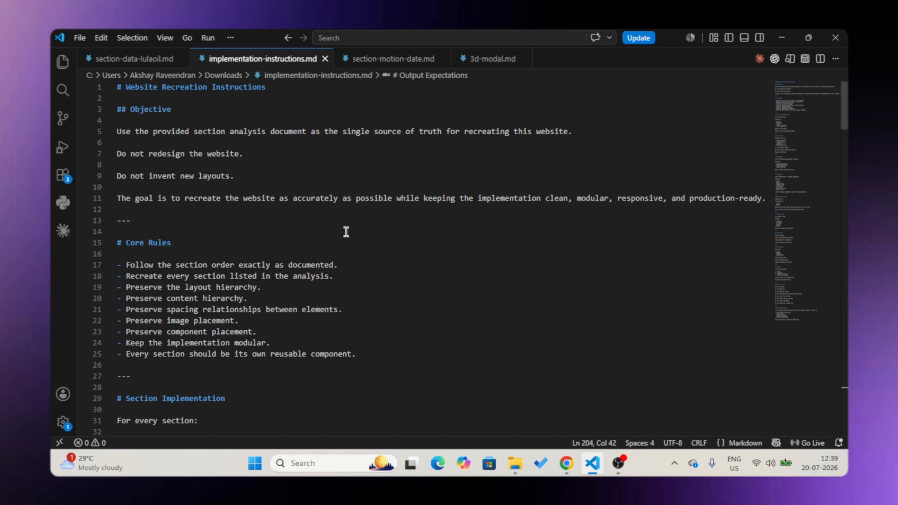
left_click(568, 463)
left_click(756, 214)
key("ctrl+v")
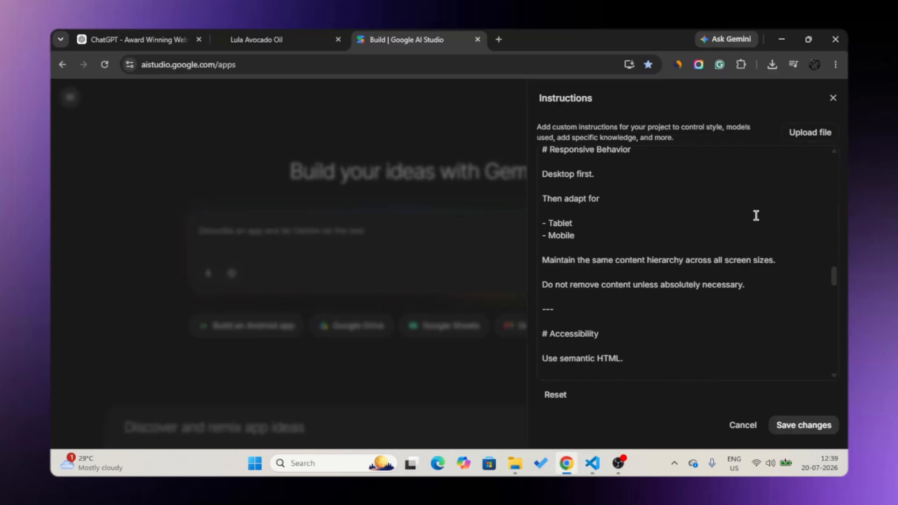
scroll(756, 216, "down", 10)
scroll(756, 215, "down", 8)
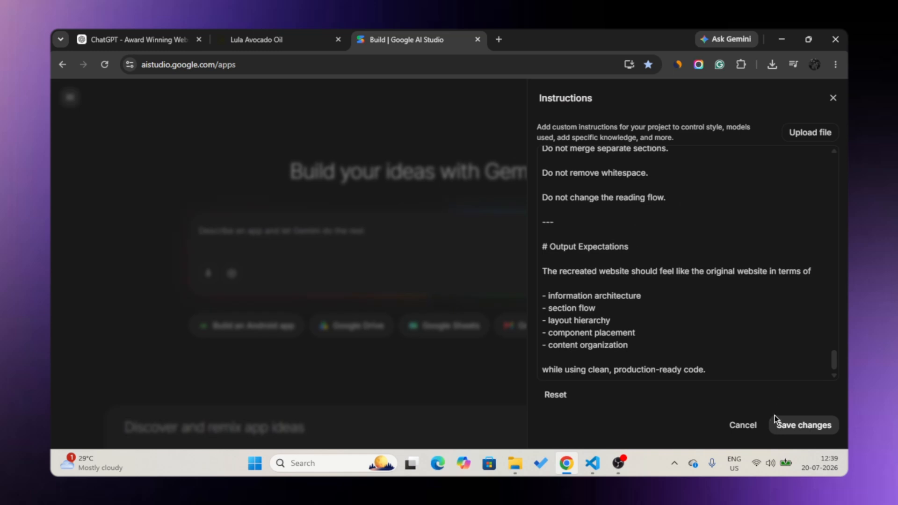
left_click(796, 426)
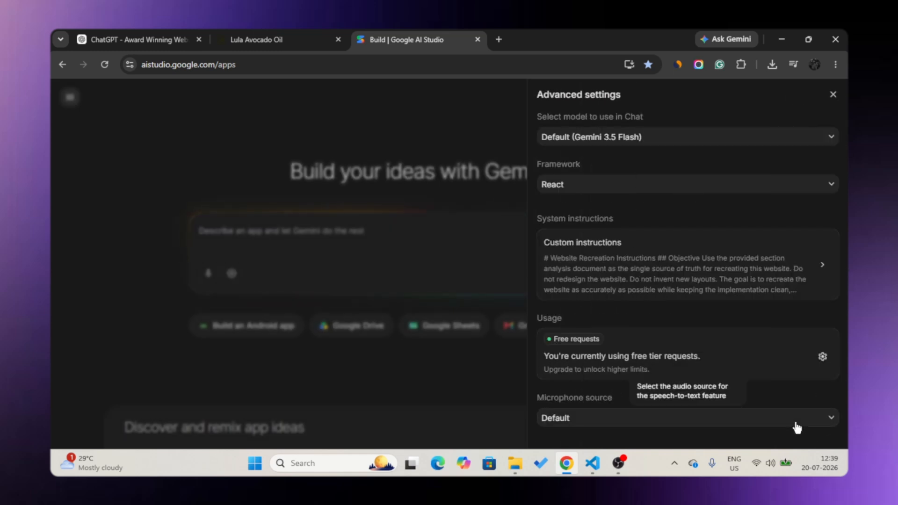
left_click(452, 369)
- Paste the prepared Senior Frontend Engineer prompt about faithfully implementing the documented website into the app description
left_click(370, 230)
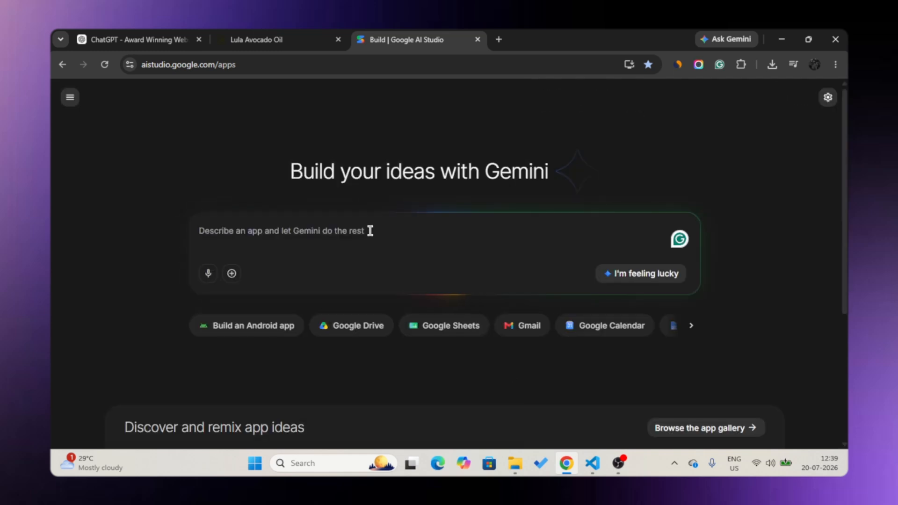
key("ctrl+v")
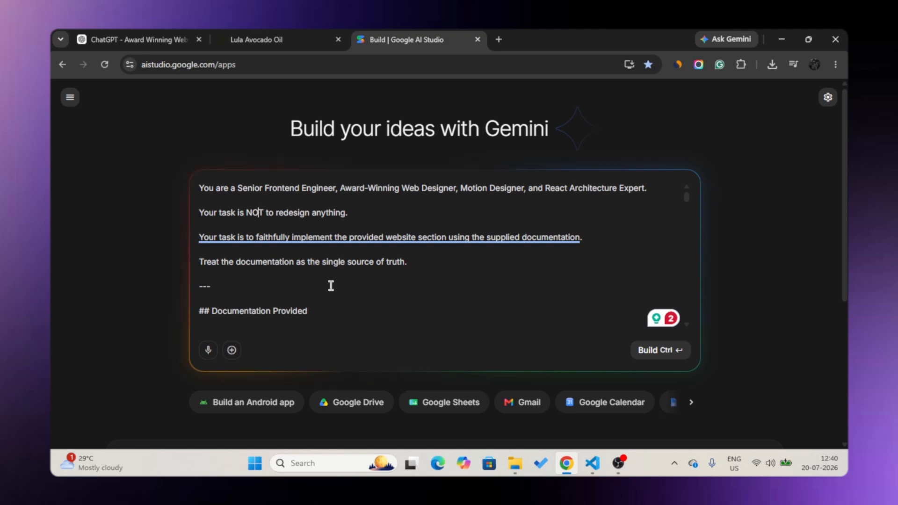
scroll(331, 285, "down", 2)
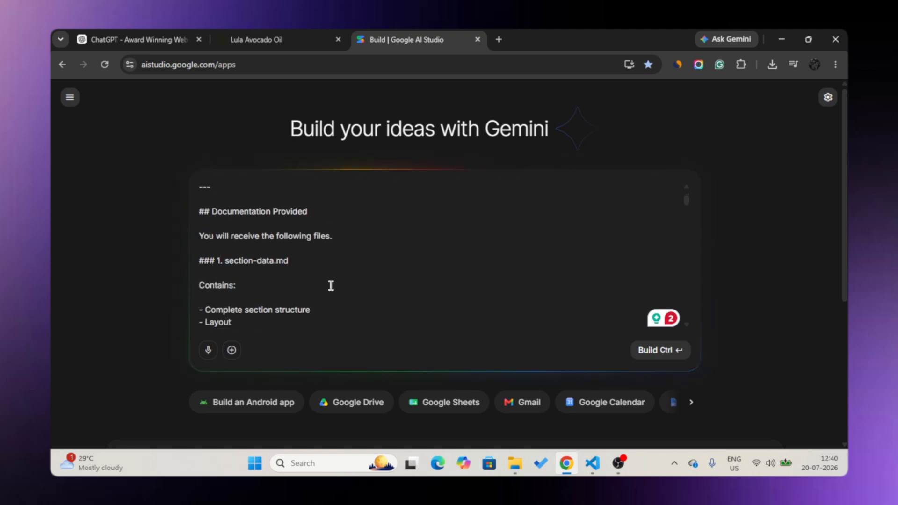
- Attach 3d-modal.md, section-motion-date.md and section-data-lulaoil.md to the prompt and start building the app
left_click(231, 351)
left_click(266, 411)
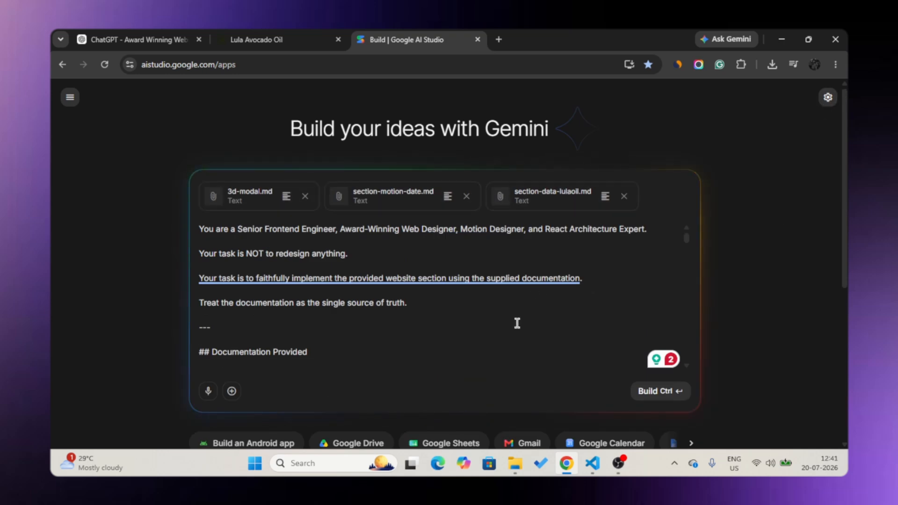
left_click(660, 391)
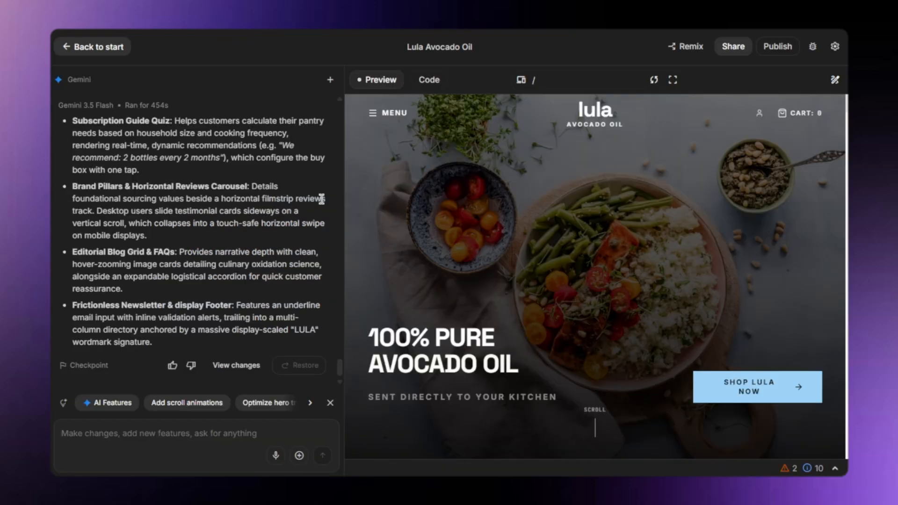
- Open the generated website preview full screen and examine the hero and the bottle's scroll-driven rotation beside the Why Do We Use Lula text
left_click(673, 89)
scroll(636, 226, "down", 5)
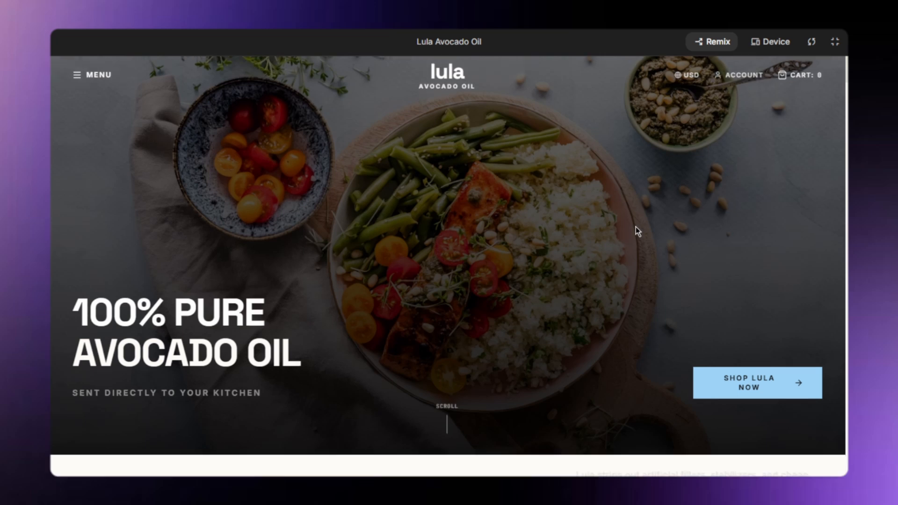
scroll(636, 227, "down", 3)
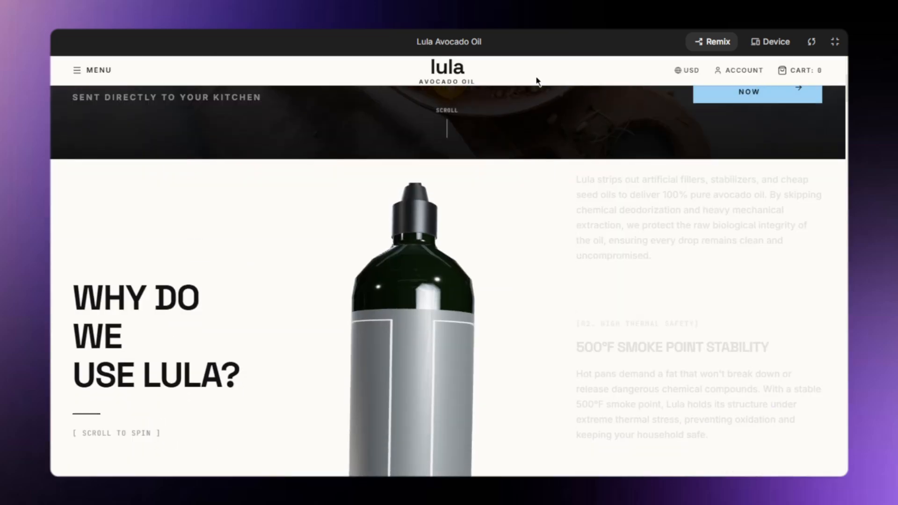
scroll(507, 277, "down", 2)
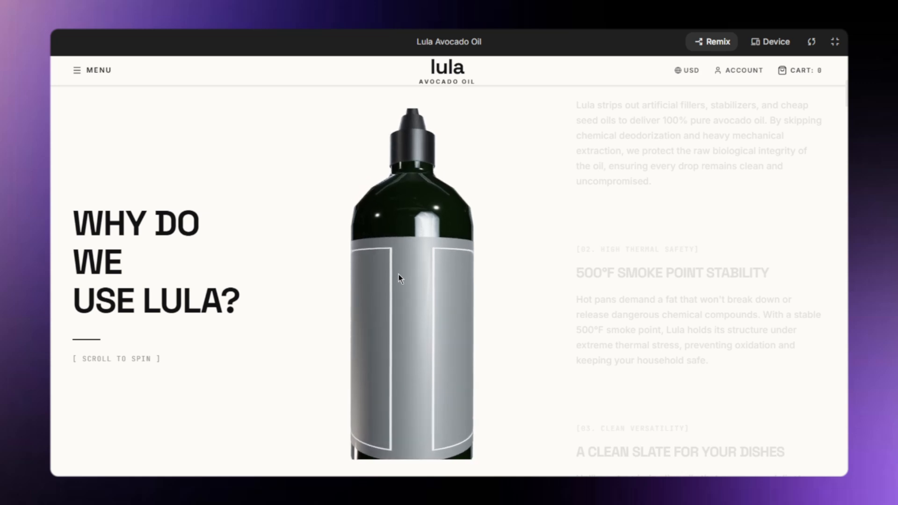
scroll(399, 275, "down", 1)
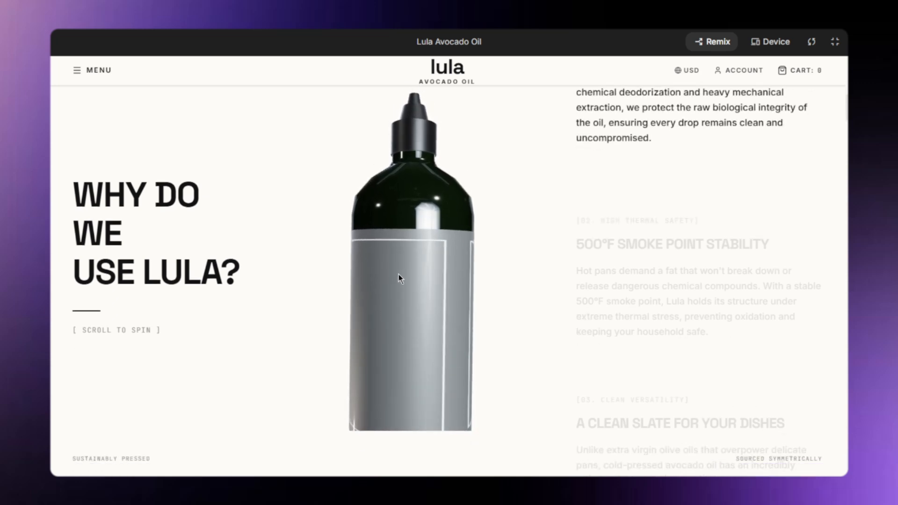
scroll(398, 274, "down", 1)
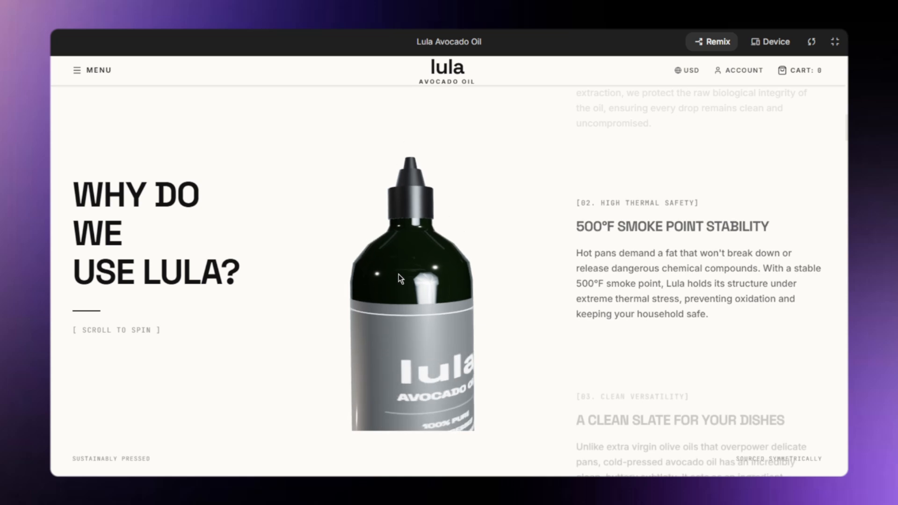
scroll(399, 274, "up", 1)
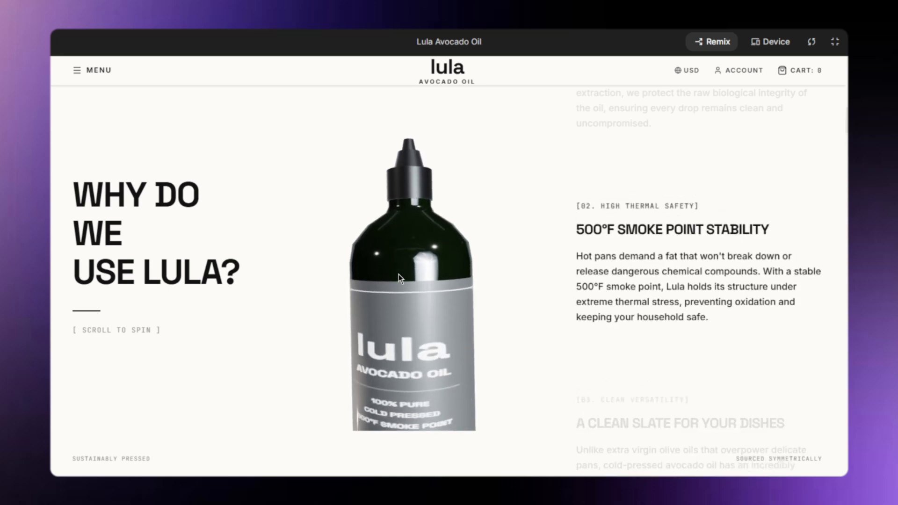
scroll(398, 274, "up", 2)
scroll(399, 274, "down", 3)
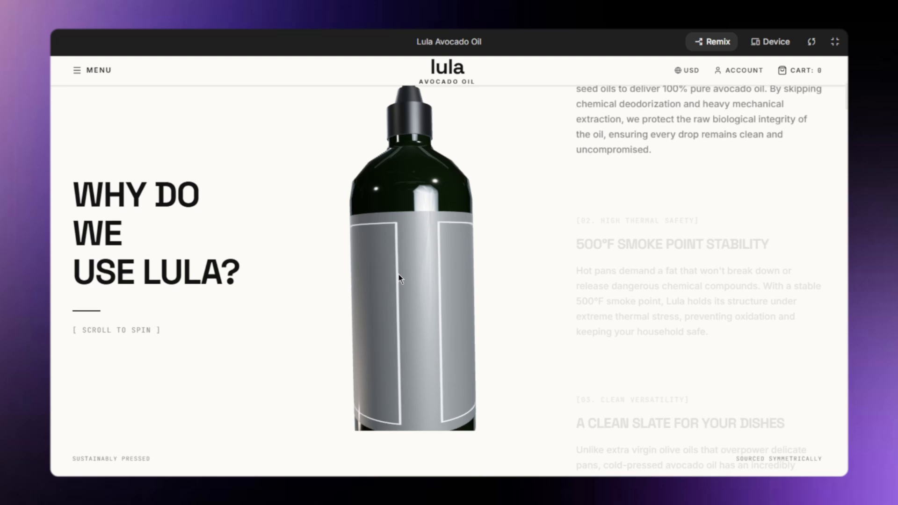
scroll(398, 274, "down", 1)
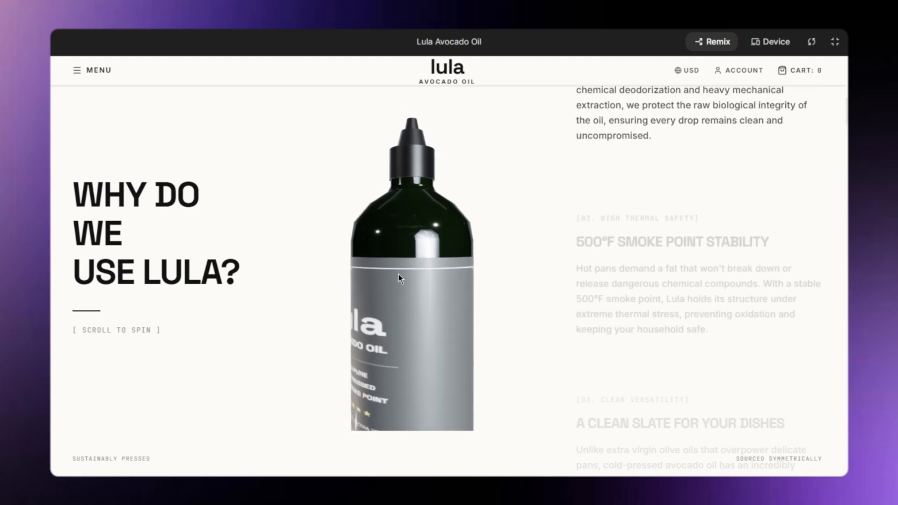
- Examine the comparison, product, plan quiz and testimonial sections, and reload the page to recheck the hero and bottle animation
scroll(398, 274, "down", 6)
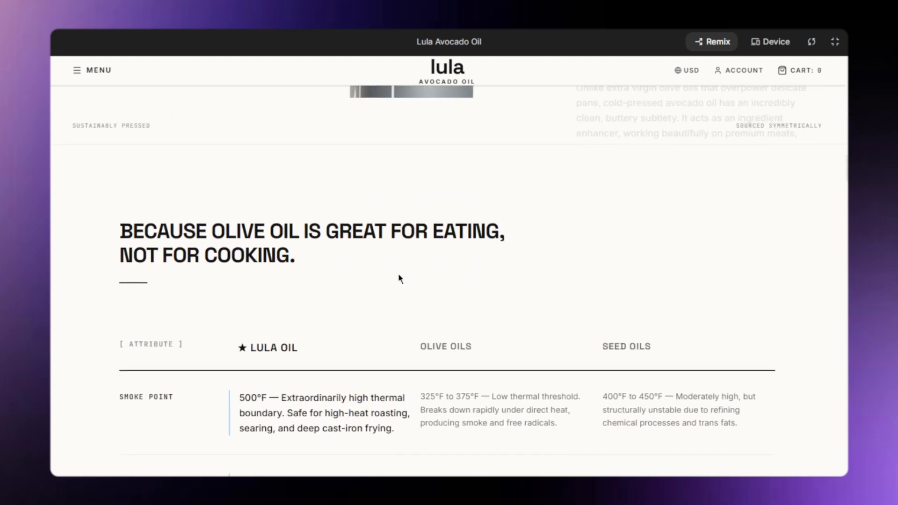
scroll(398, 274, "down", 12)
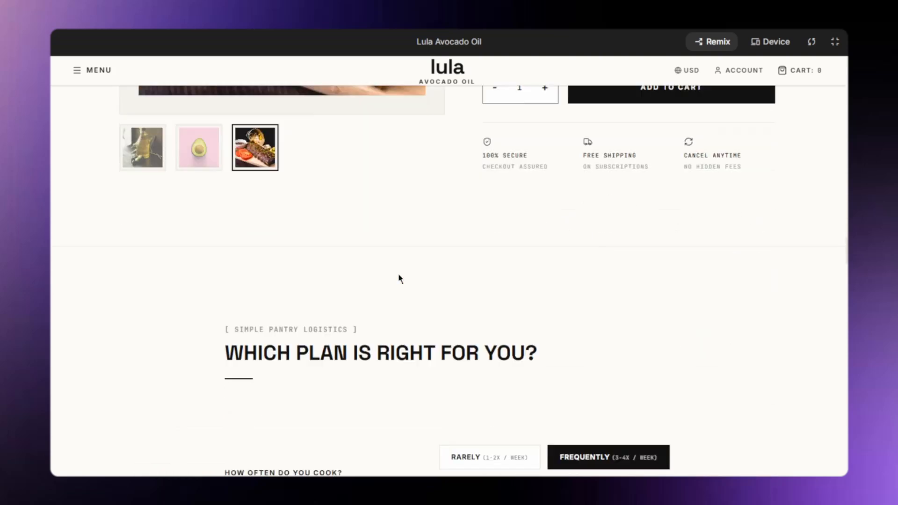
scroll(398, 277, "down", 15)
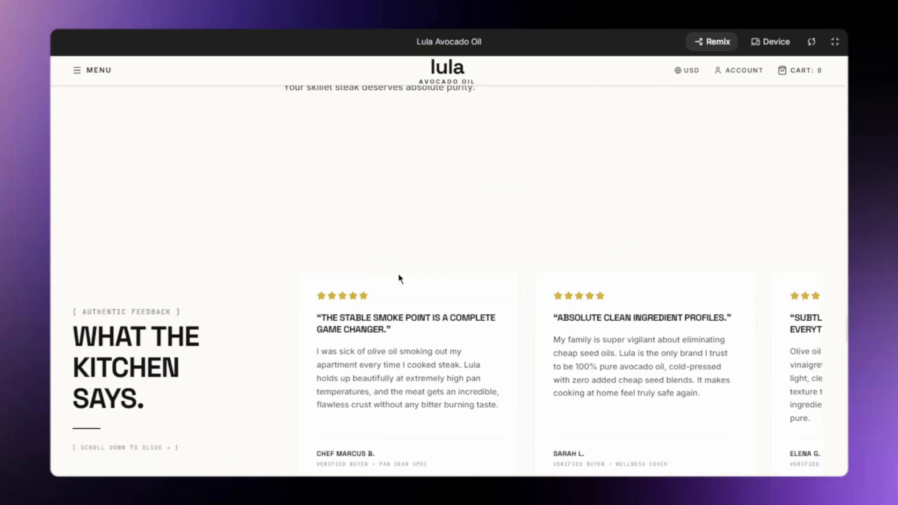
scroll(400, 276, "down", 5)
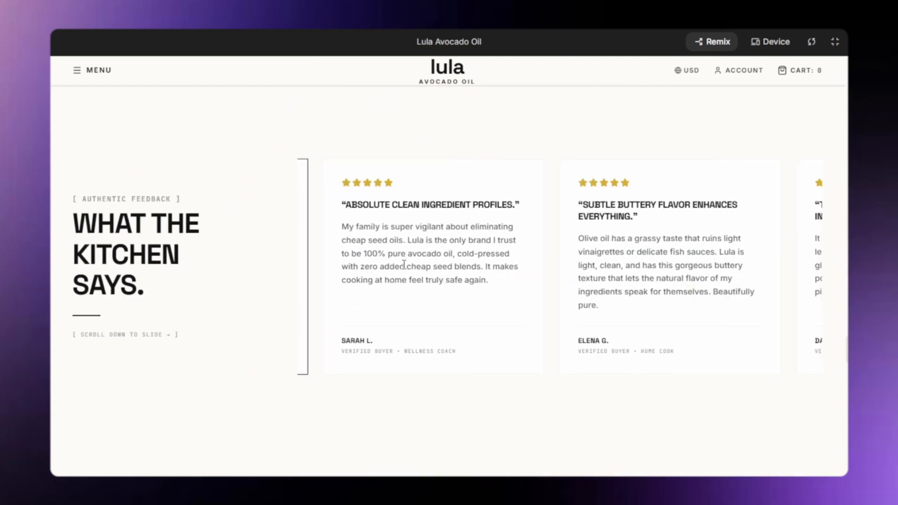
key("super+r")
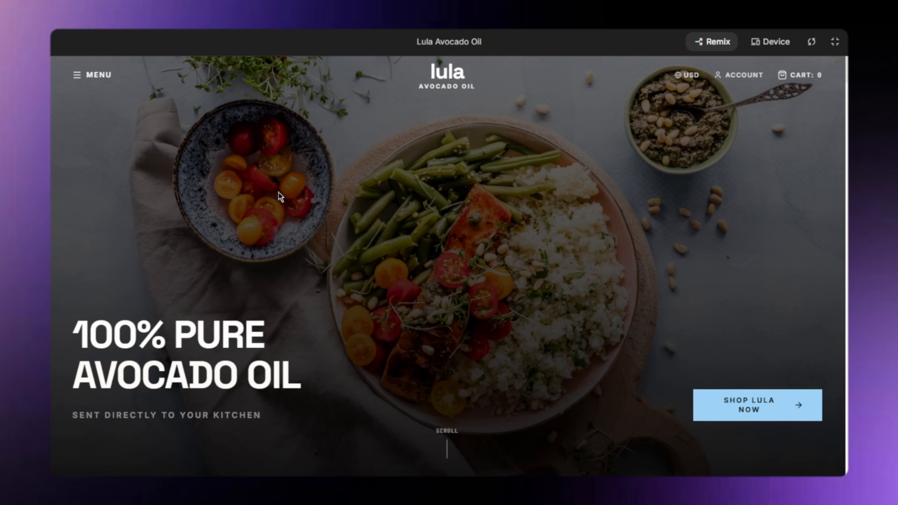
scroll(304, 243, "down", 10)
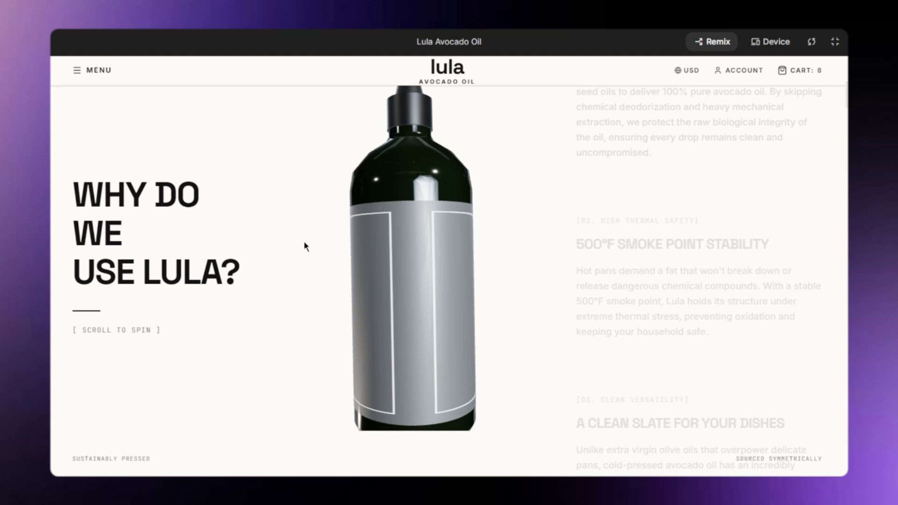
key("super+r")
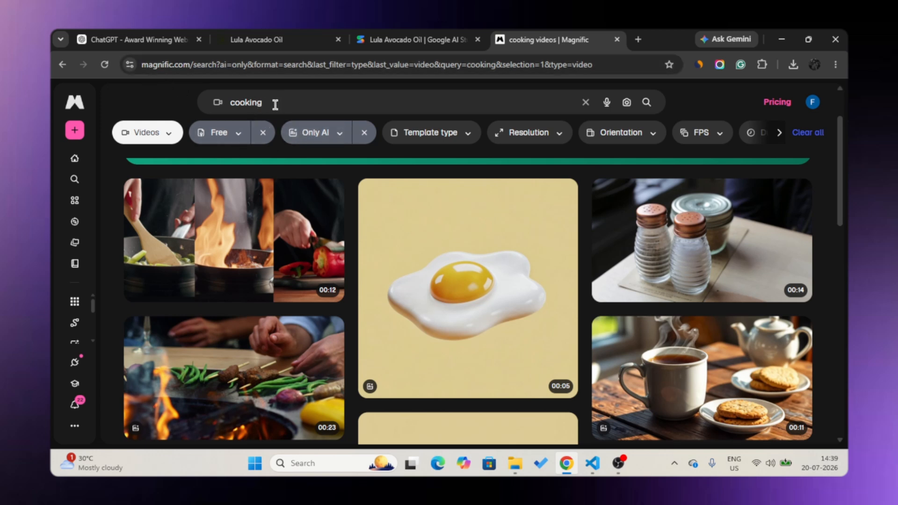
- Browse Magnific's AI-only cooking videos without the licence filter and reapply the Free licence filter
left_click(233, 137)
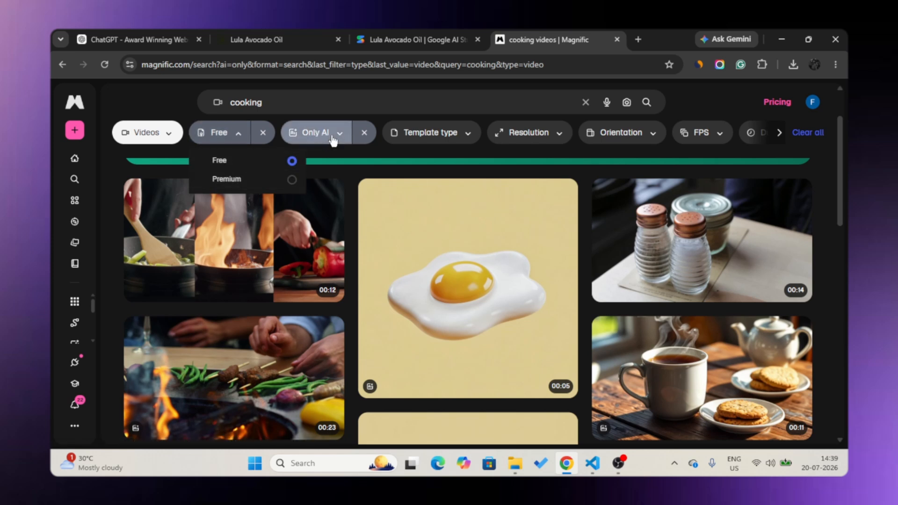
left_click(262, 132)
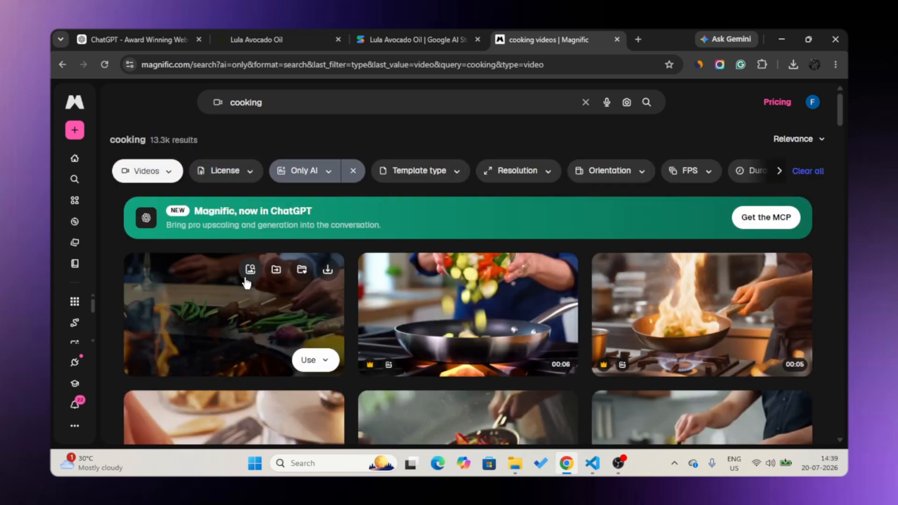
scroll(246, 283, "down", 5)
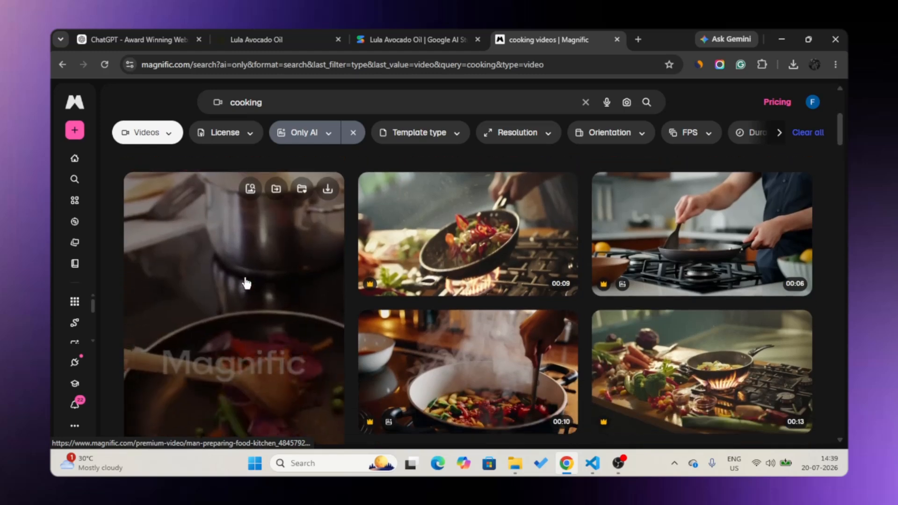
scroll(246, 283, "down", 1)
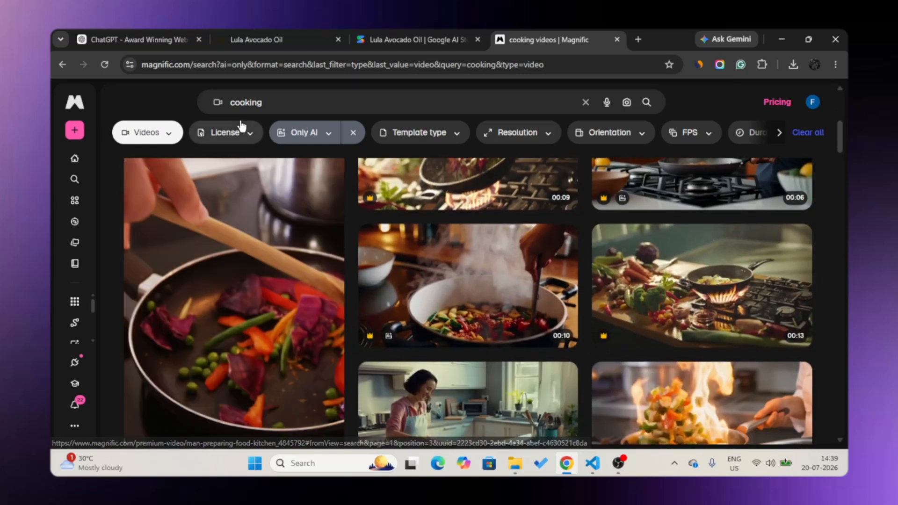
left_click(242, 126)
left_click(242, 160)
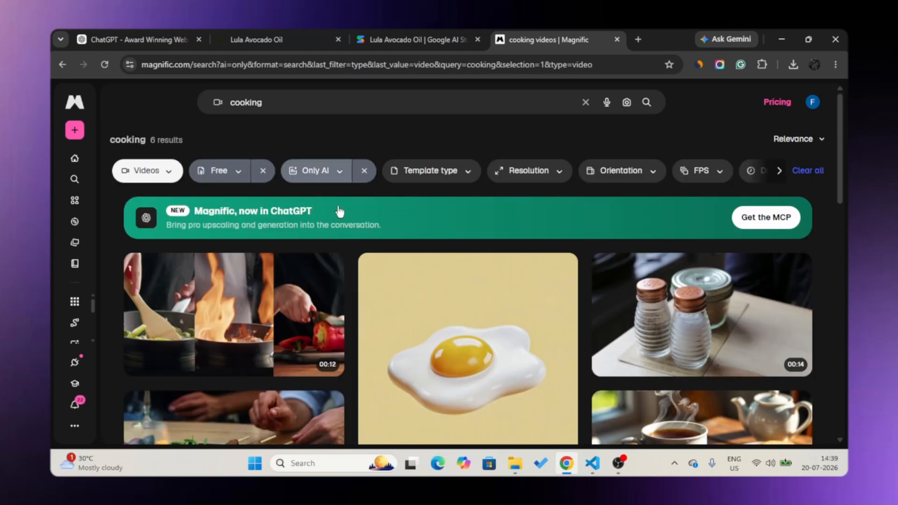
- Open the free Chef Cooking Brussels Sprouts and Bell Peppers video and download it as a 4K MP4 at 3840 x 2160
scroll(337, 252, "down", 2)
scroll(338, 259, "down", 1)
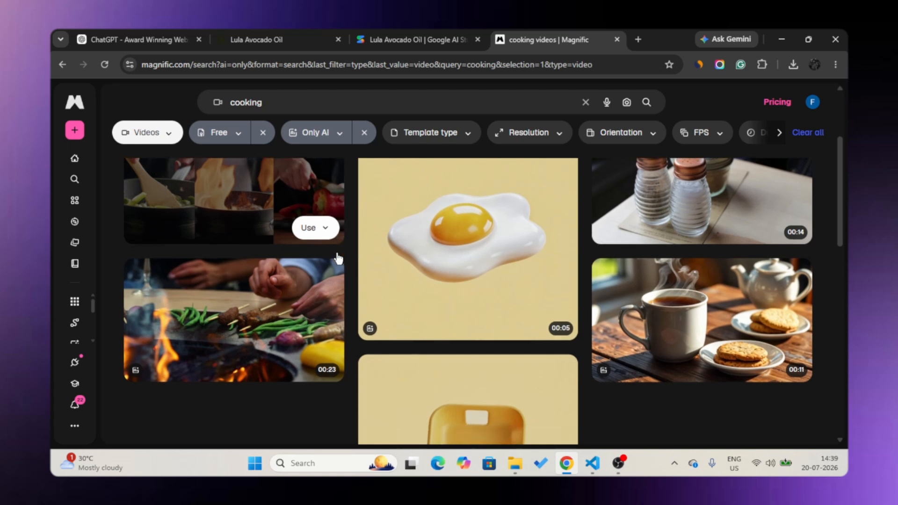
scroll(345, 270, "up", 2)
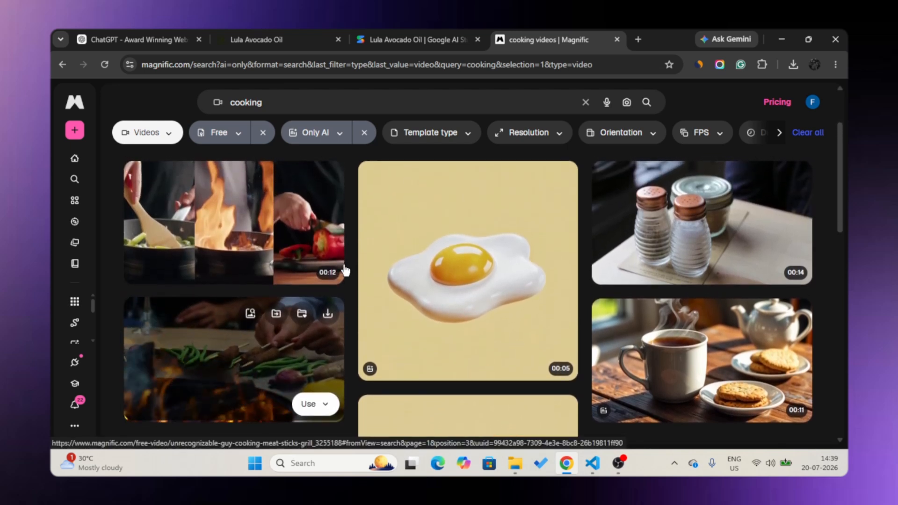
scroll(345, 270, "up", 2)
left_click(283, 295)
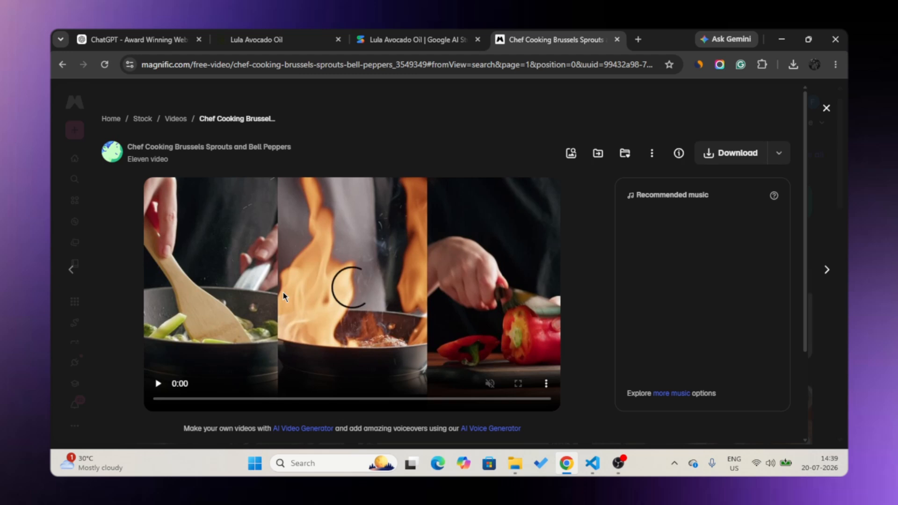
left_click(778, 153)
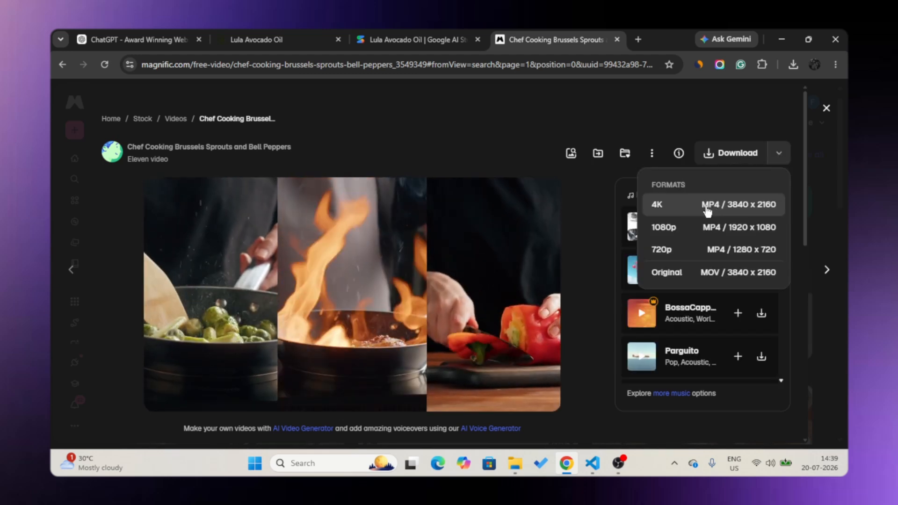
left_click(707, 208)
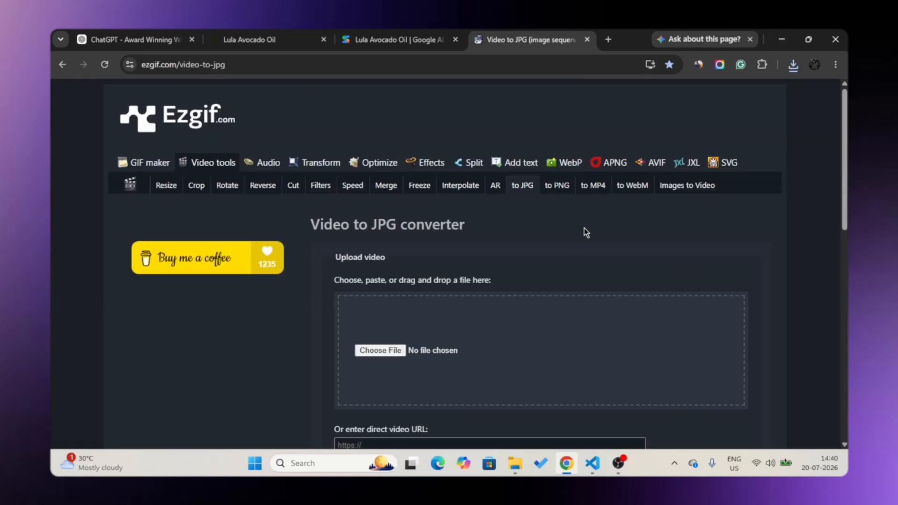
- In Ezgif's Video to JPG converter, convert seconds 0 to 12 of the cooking video to JPG frames at original size and 20 FPS
scroll(506, 235, "down", 2)
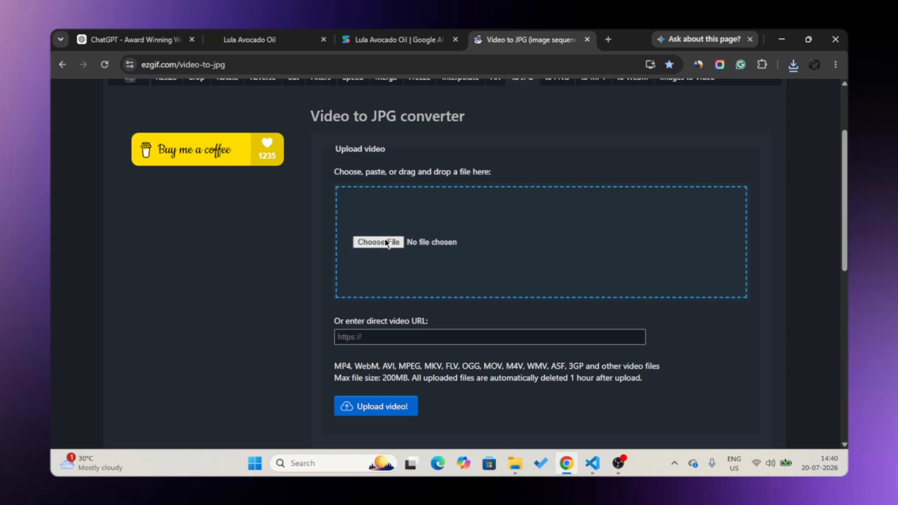
scroll(597, 243, "down", 3)
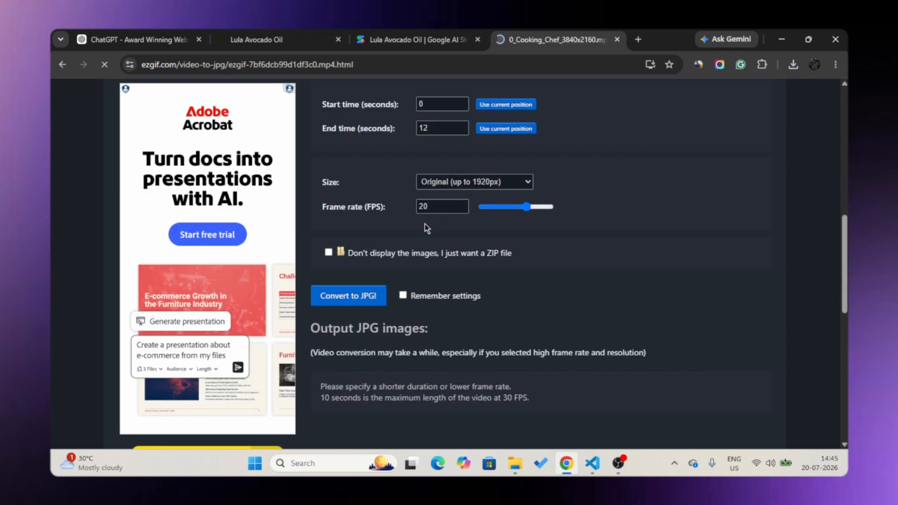
left_click(354, 299)
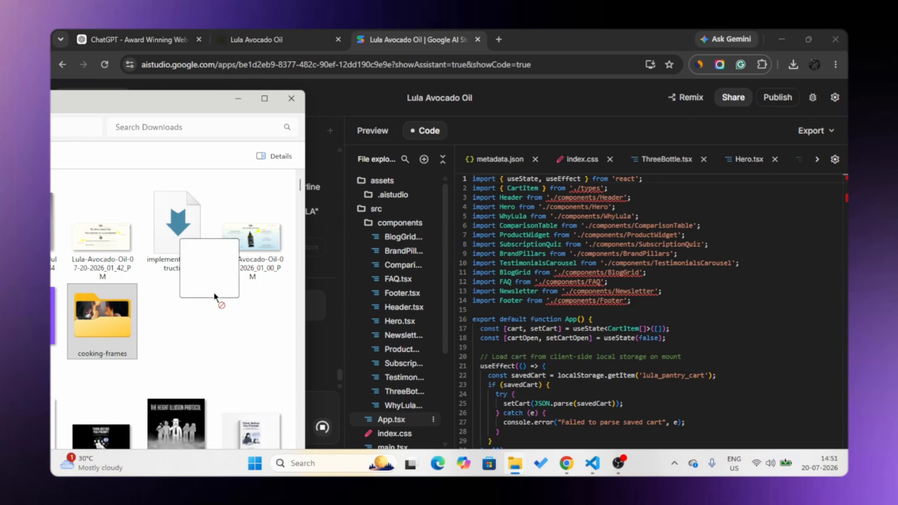
- Add the cooking-frames folder from Downloads to the AI Studio project's assets and paste the prepared prompts for the hero's frame-sequence animation
left_click_drag(204, 260, 398, 191)
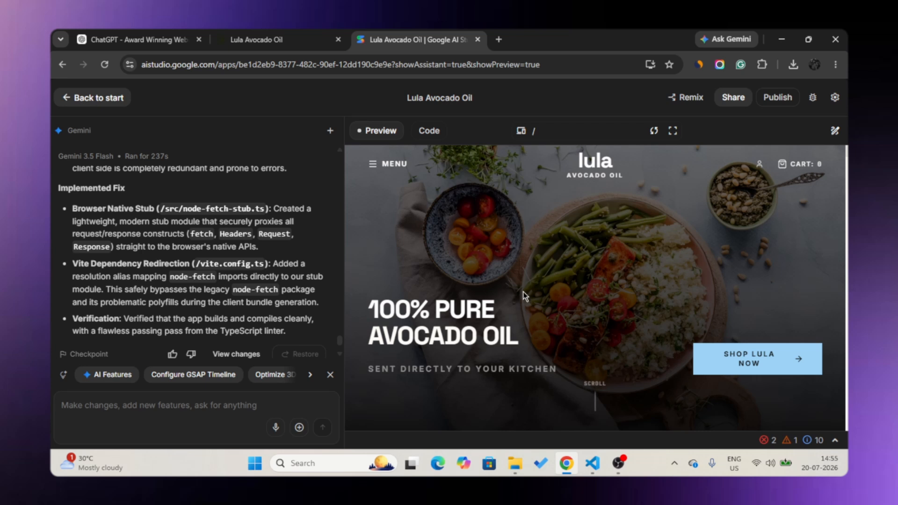
left_click(174, 405)
key("ctrl+v")
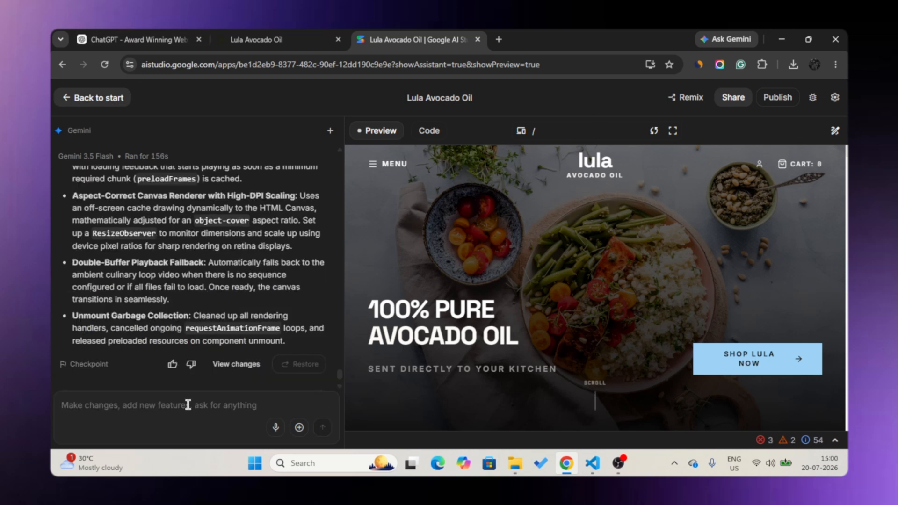
key("ctrl+v")
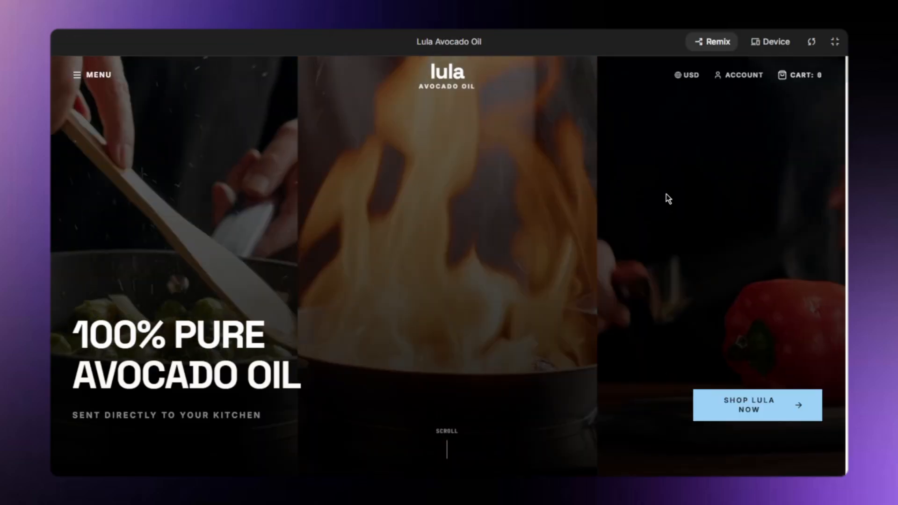
- Examine the updated full-screen website from the hero through the rotating bottle and oil comparison table to the product purchase section
scroll(667, 196, "down", 5)
scroll(668, 199, "down", 3)
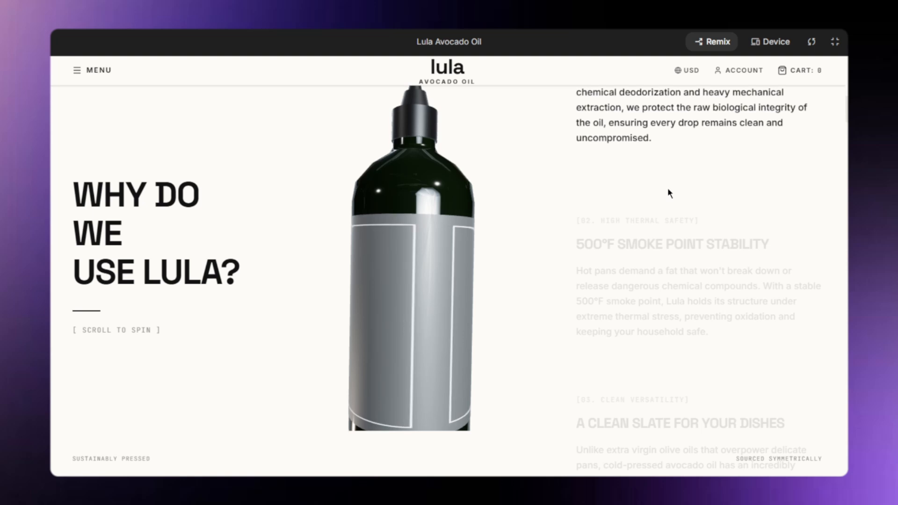
scroll(668, 192, "down", 2)
scroll(668, 193, "down", 3)
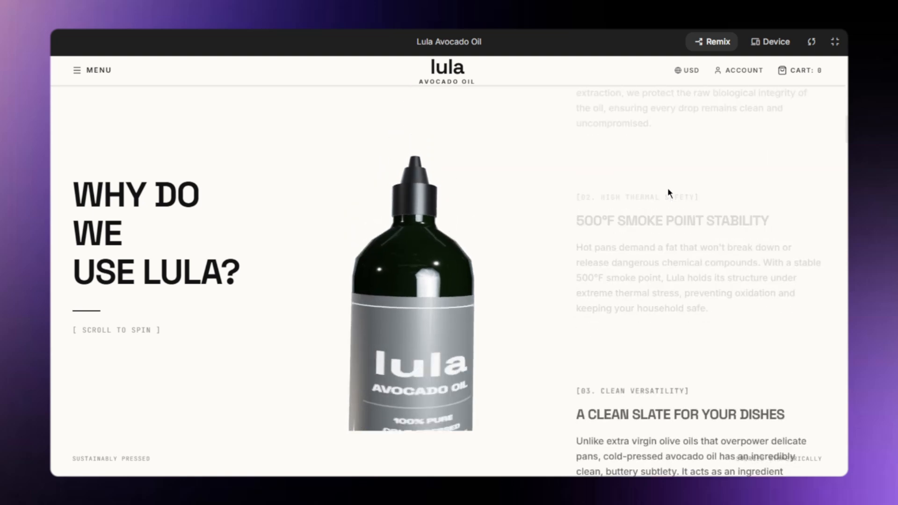
scroll(667, 191, "down", 5)
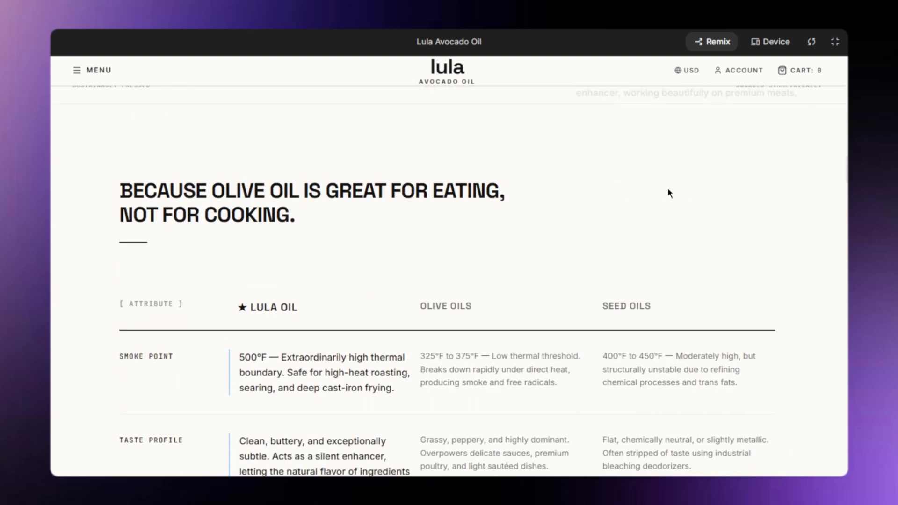
scroll(668, 191, "down", 3)
scroll(667, 192, "down", 10)
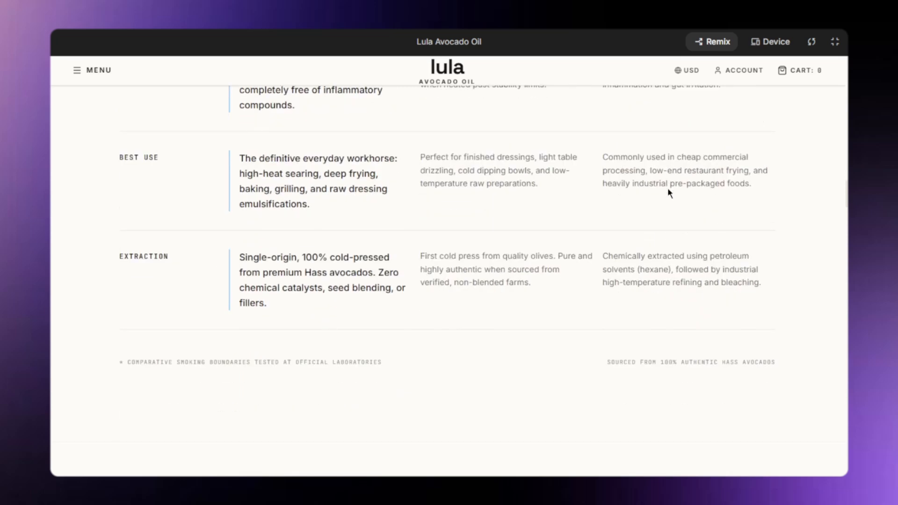
scroll(667, 191, "down", 5)
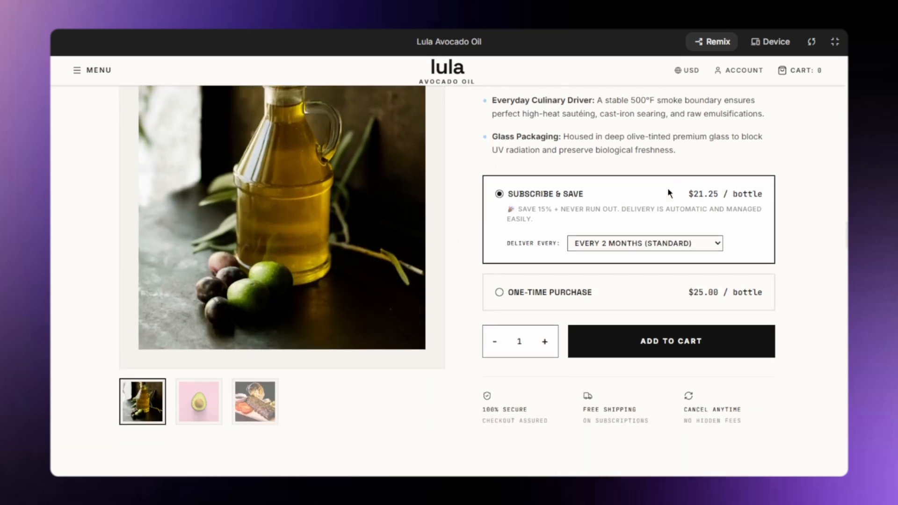